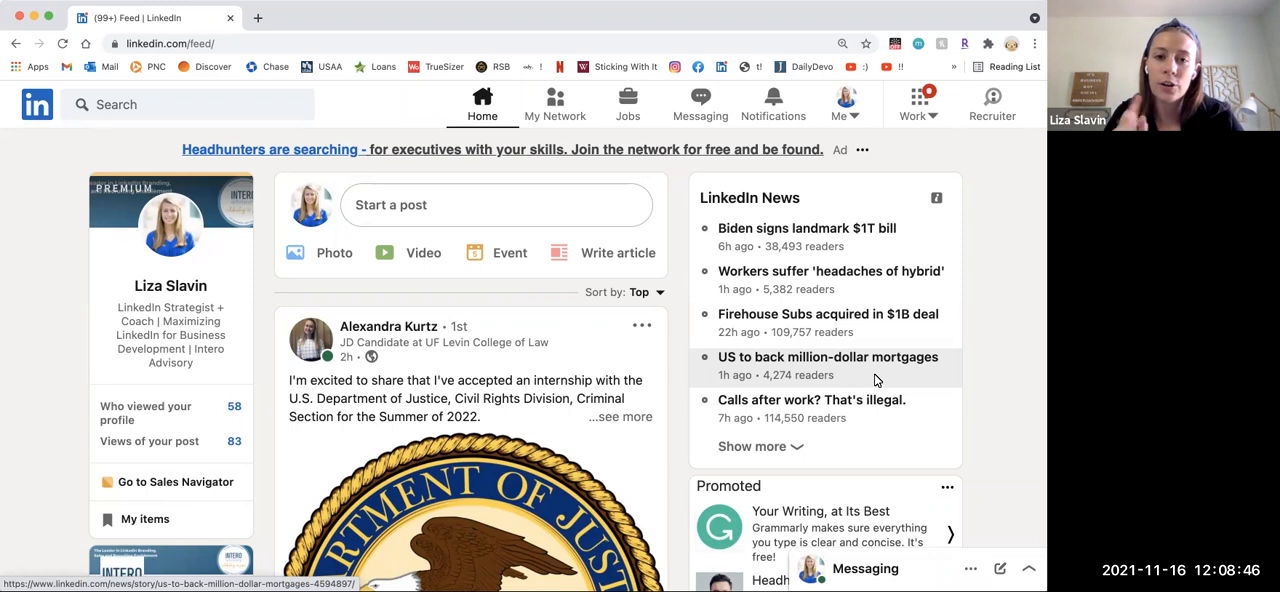
Step: Go to your own LinkedIn profile page from the left sidebar
{"action": "left_click", "coordinate": [158, 286]}
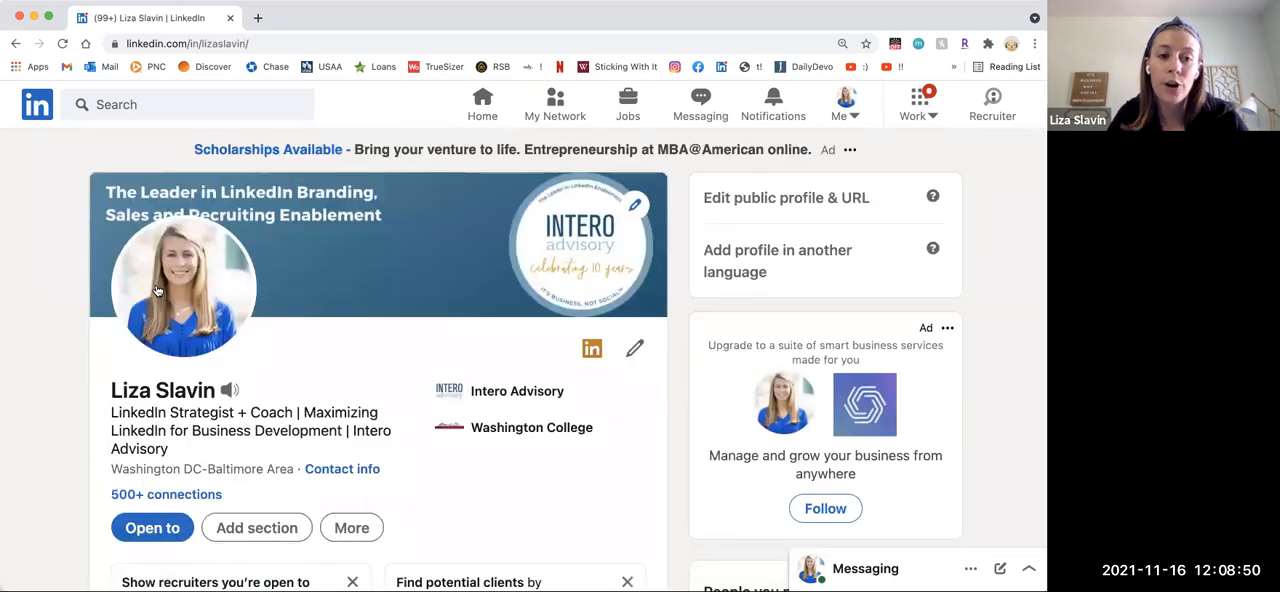
{"action": "scroll", "coordinate": [408, 472], "scroll_direction": "down", "scroll_amount": 8}
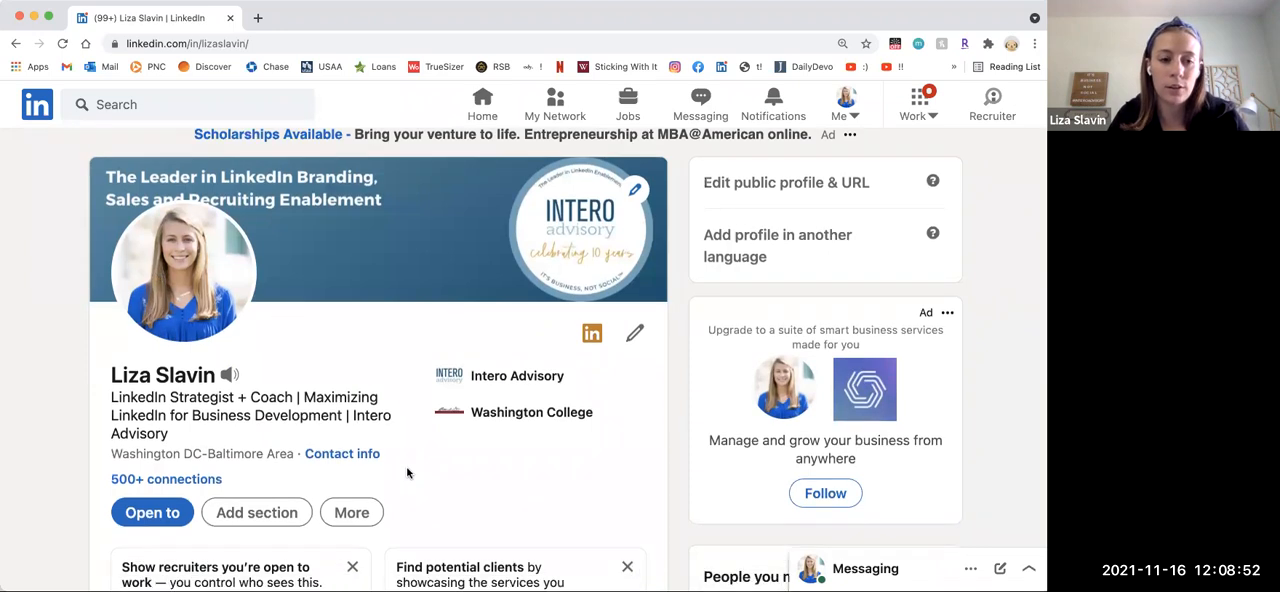
{"action": "scroll", "coordinate": [408, 472], "scroll_direction": "down", "scroll_amount": 8}
{"action": "scroll", "coordinate": [408, 472], "scroll_direction": "down", "scroll_amount": 5}
{"action": "scroll", "coordinate": [408, 472], "scroll_direction": "down", "scroll_amount": 5}
{"action": "scroll", "coordinate": [408, 472], "scroll_direction": "down", "scroll_amount": 4}
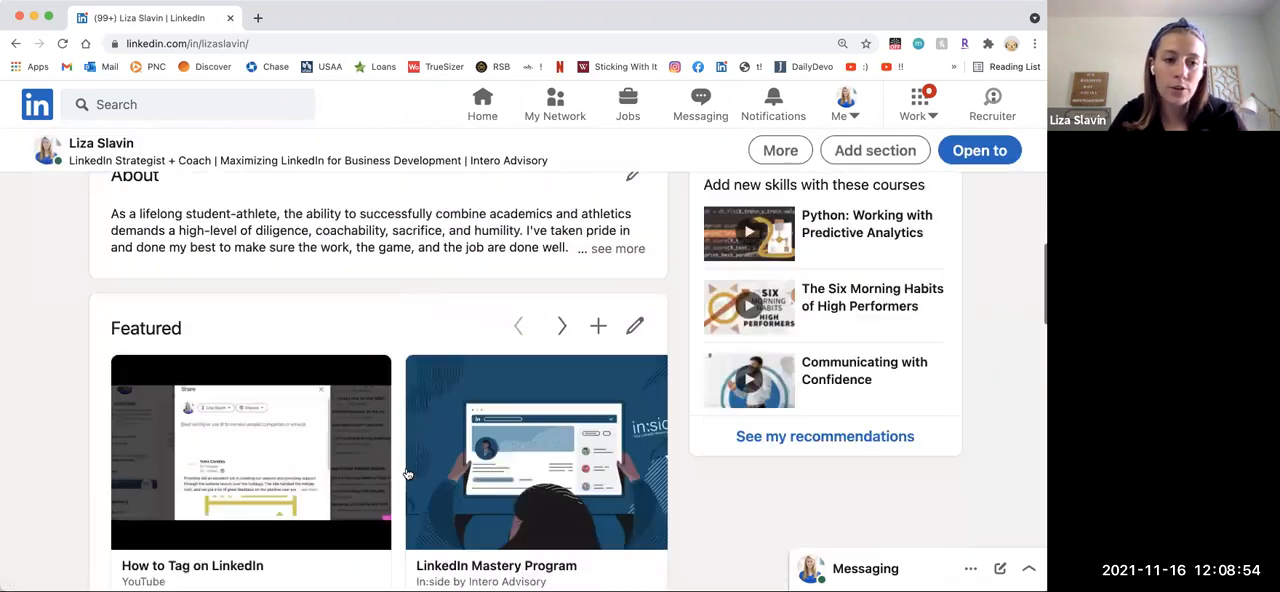
{"action": "scroll", "coordinate": [408, 472], "scroll_direction": "down", "scroll_amount": 1}
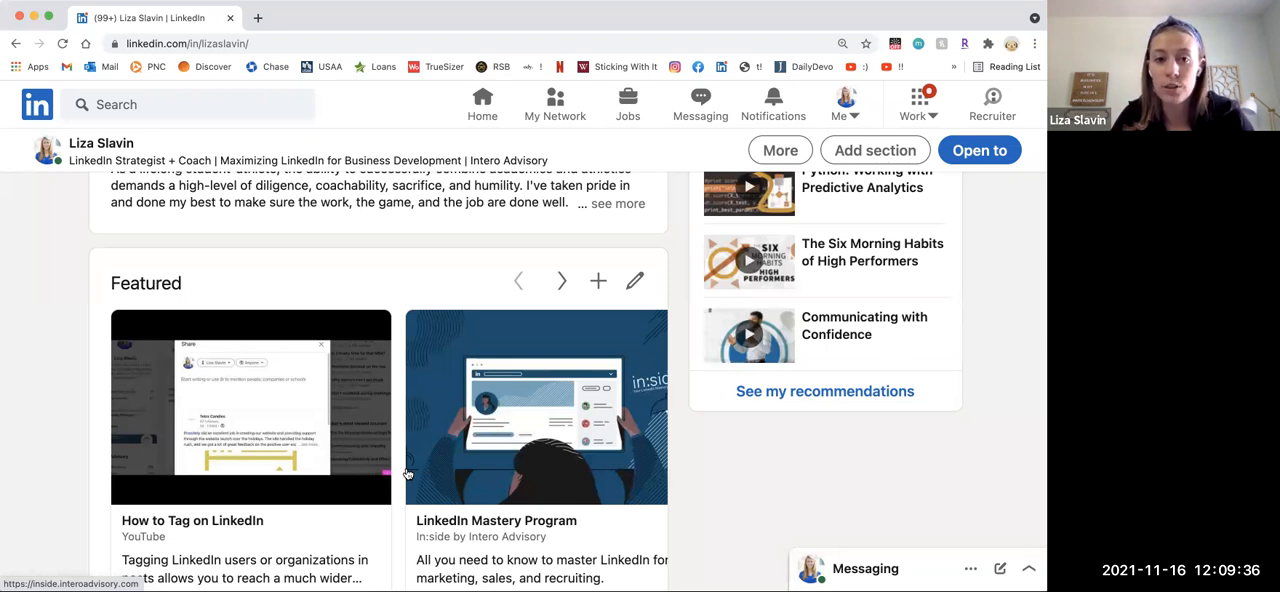
{"action": "scroll", "coordinate": [407, 473], "scroll_direction": "down", "scroll_amount": 1}
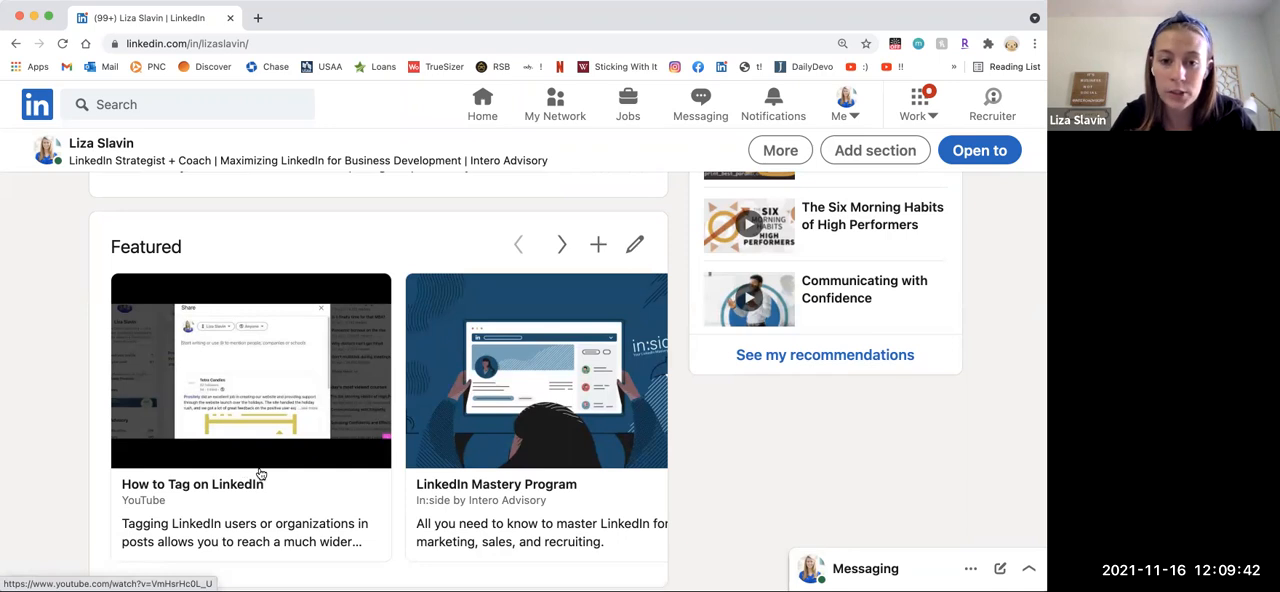
{"action": "left_click", "coordinate": [562, 245]}
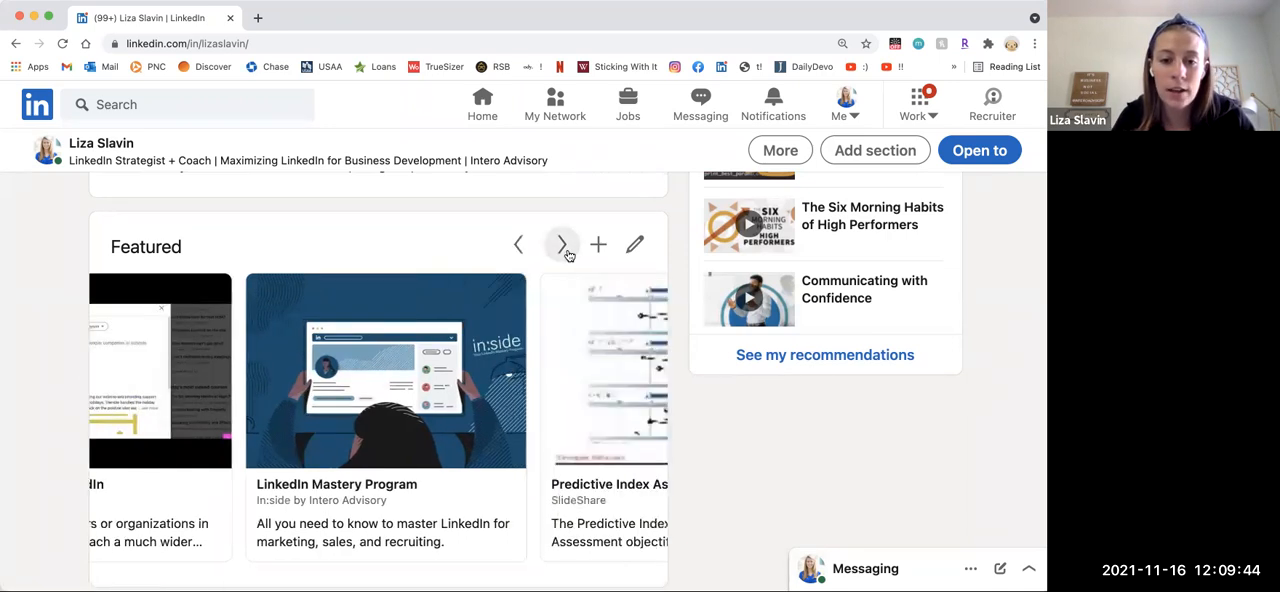
{"action": "left_click", "coordinate": [564, 248]}
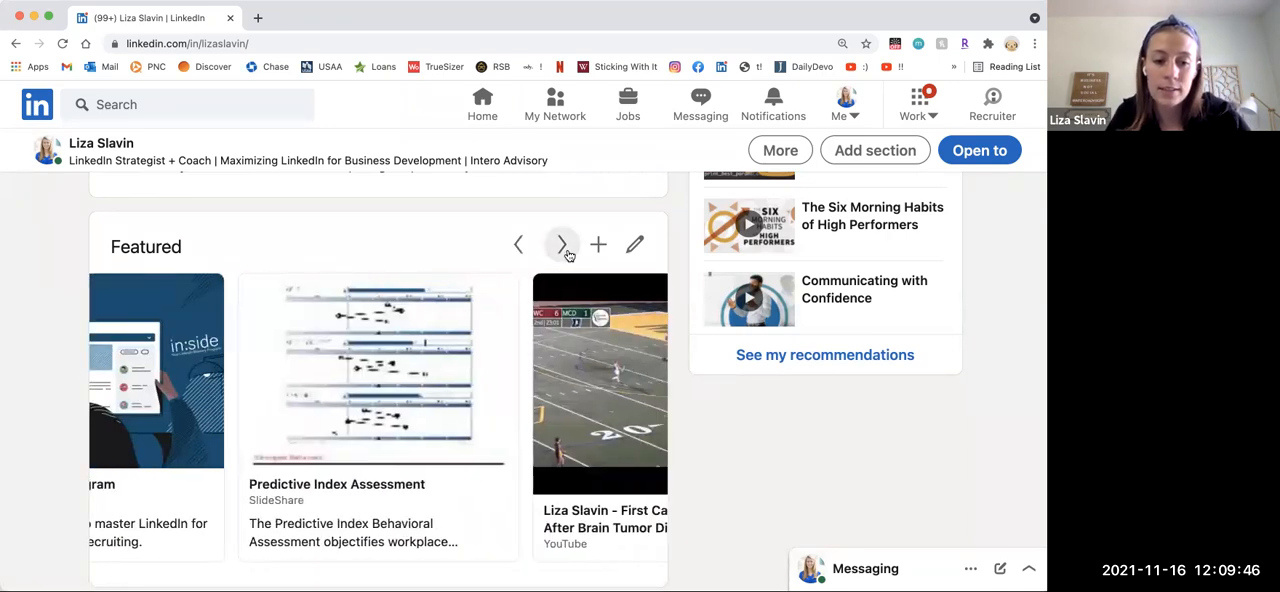
{"action": "left_click", "coordinate": [564, 248]}
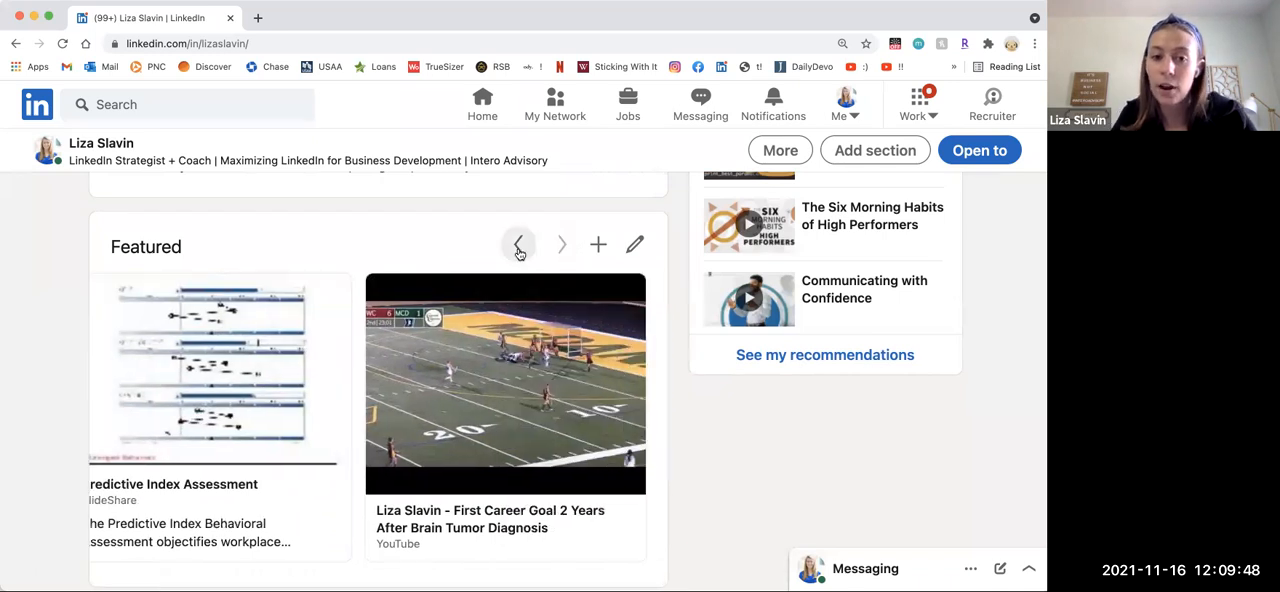
{"action": "left_click", "coordinate": [520, 248]}
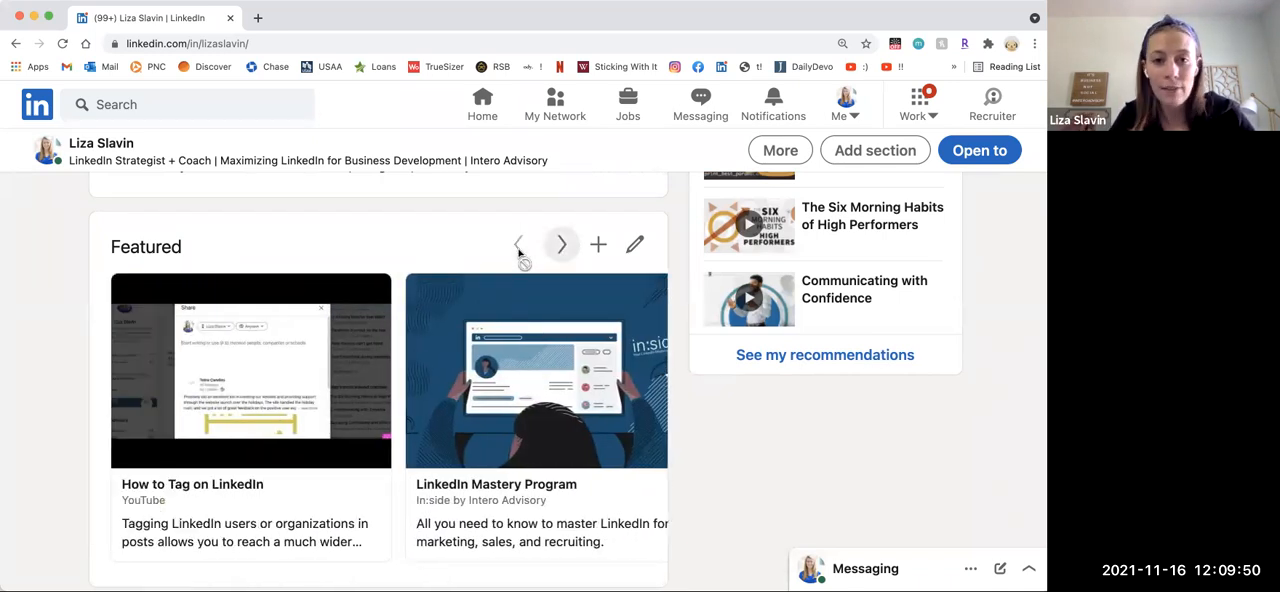
{"action": "left_click", "coordinate": [597, 245]}
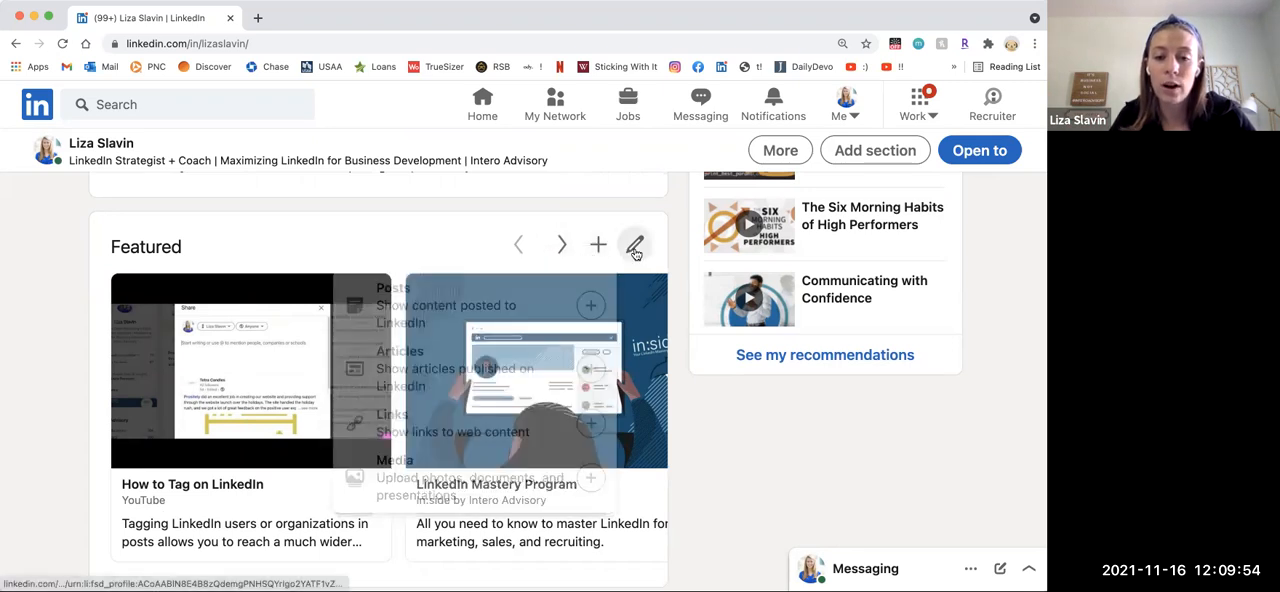
{"action": "left_click", "coordinate": [634, 244]}
{"action": "mouse_move", "coordinate": [819, 173]}
{"action": "left_mouse_down"}
{"action": "mouse_move", "coordinate": [802, 299]}
{"action": "mouse_move", "coordinate": [765, 248]}
{"action": "left_mouse_up"}
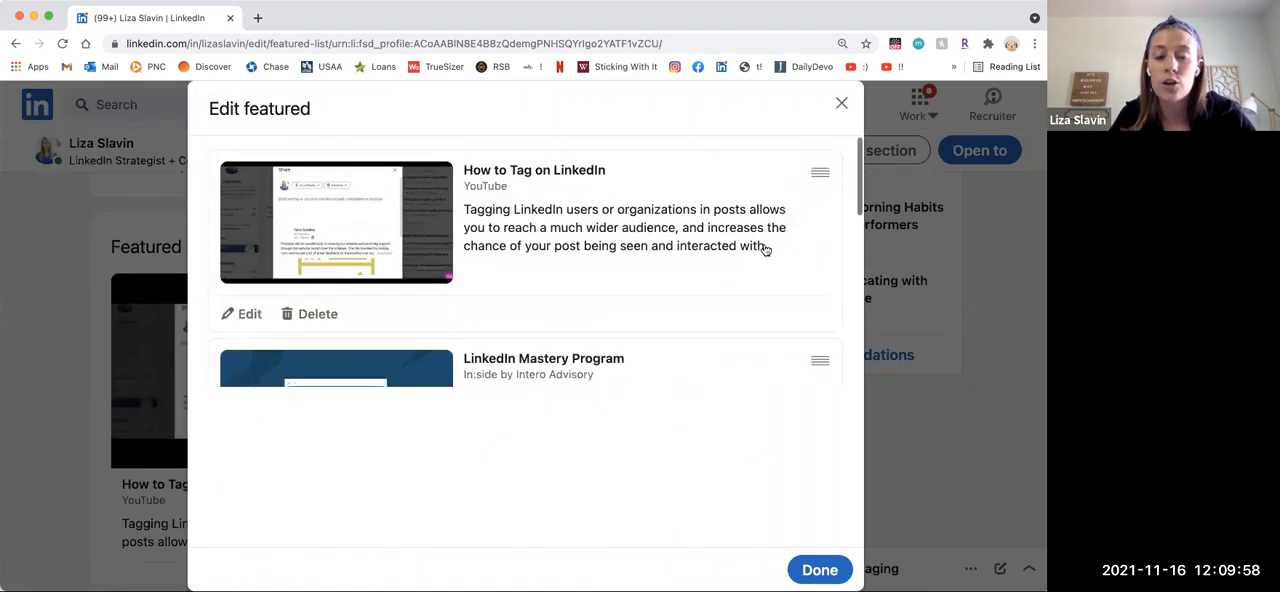
{"action": "left_click", "coordinate": [819, 569]}
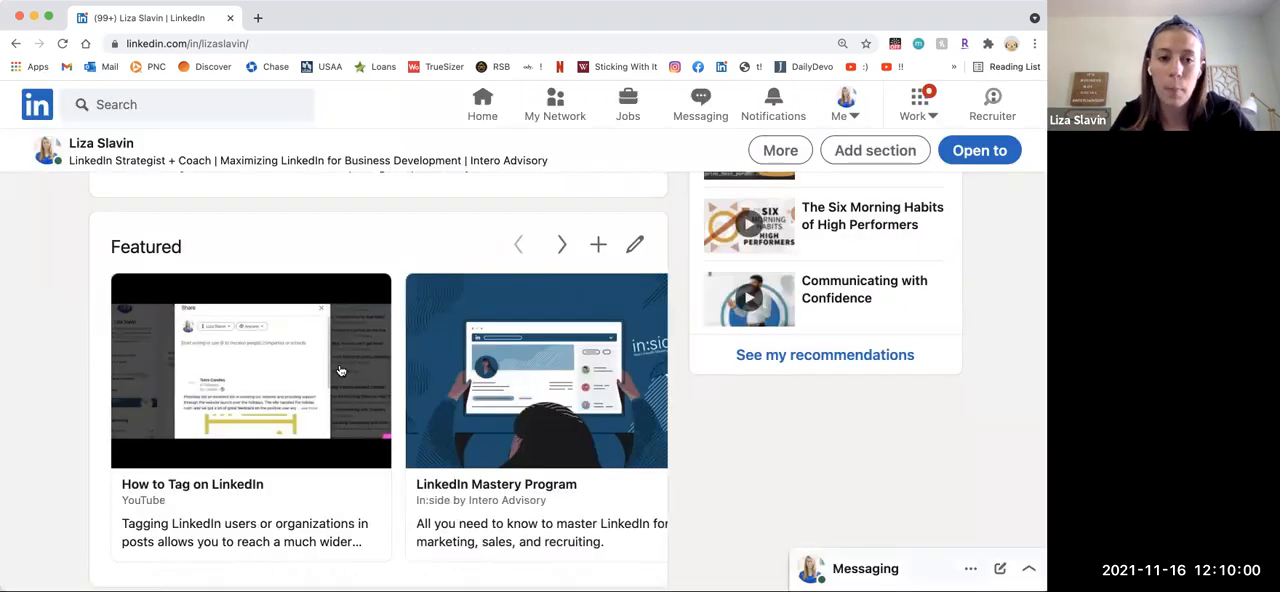
{"action": "scroll", "coordinate": [340, 370], "scroll_direction": "up", "scroll_amount": 5}
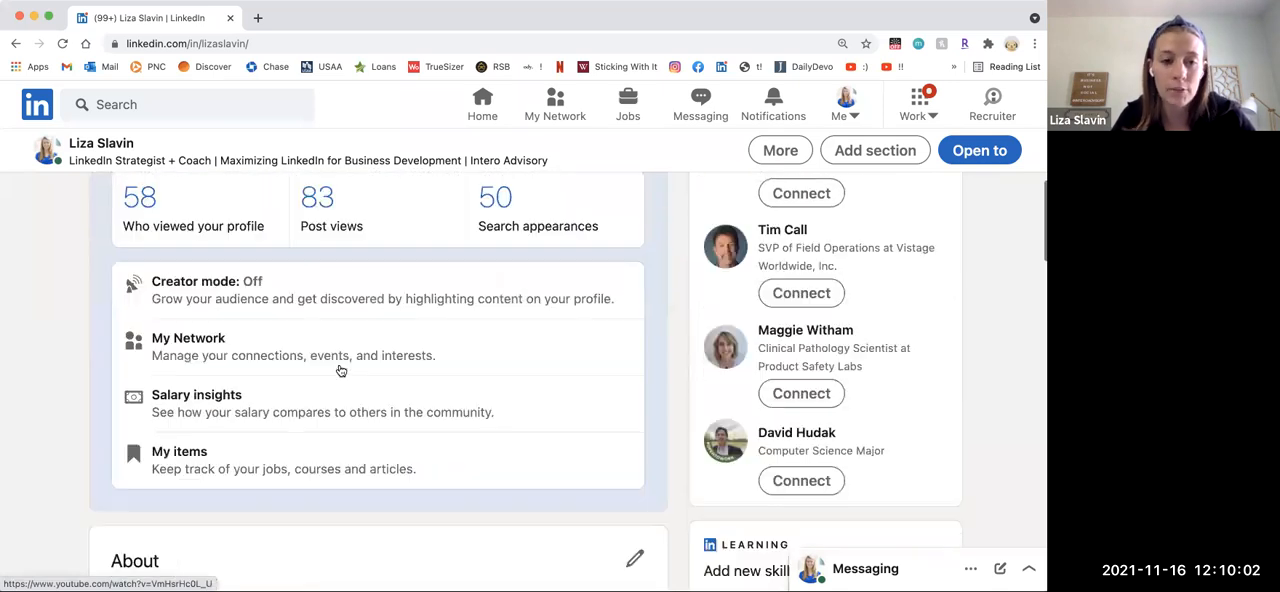
{"action": "scroll", "coordinate": [340, 370], "scroll_direction": "up", "scroll_amount": 5}
{"action": "scroll", "coordinate": [340, 370], "scroll_direction": "up", "scroll_amount": 5}
{"action": "scroll", "coordinate": [340, 368], "scroll_direction": "up", "scroll_amount": 5}
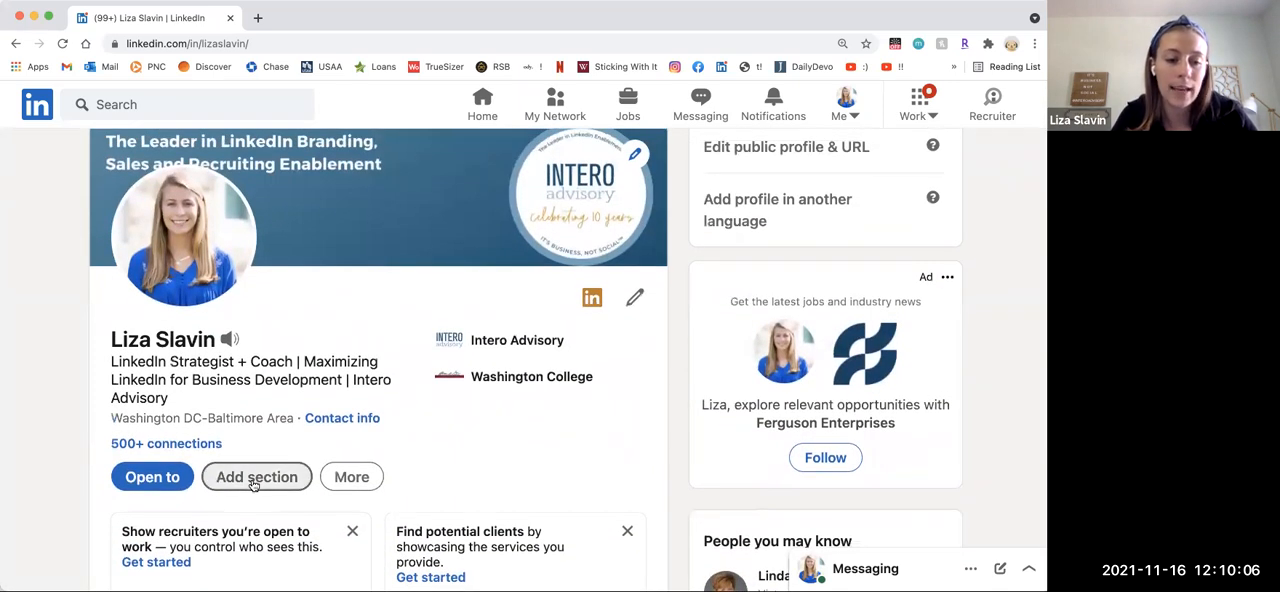
{"action": "left_click", "coordinate": [256, 476]}
{"action": "scroll", "coordinate": [492, 410], "scroll_direction": "down", "scroll_amount": 3}
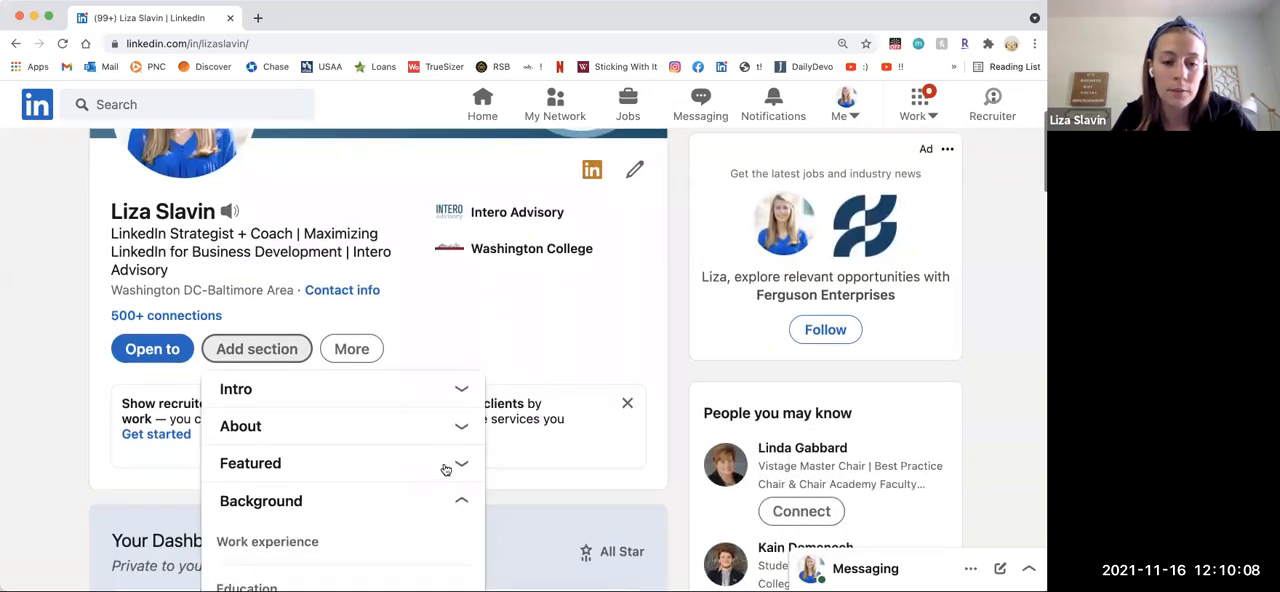
{"action": "left_click", "coordinate": [461, 453]}
{"action": "scroll", "coordinate": [583, 433], "scroll_direction": "down", "scroll_amount": 4}
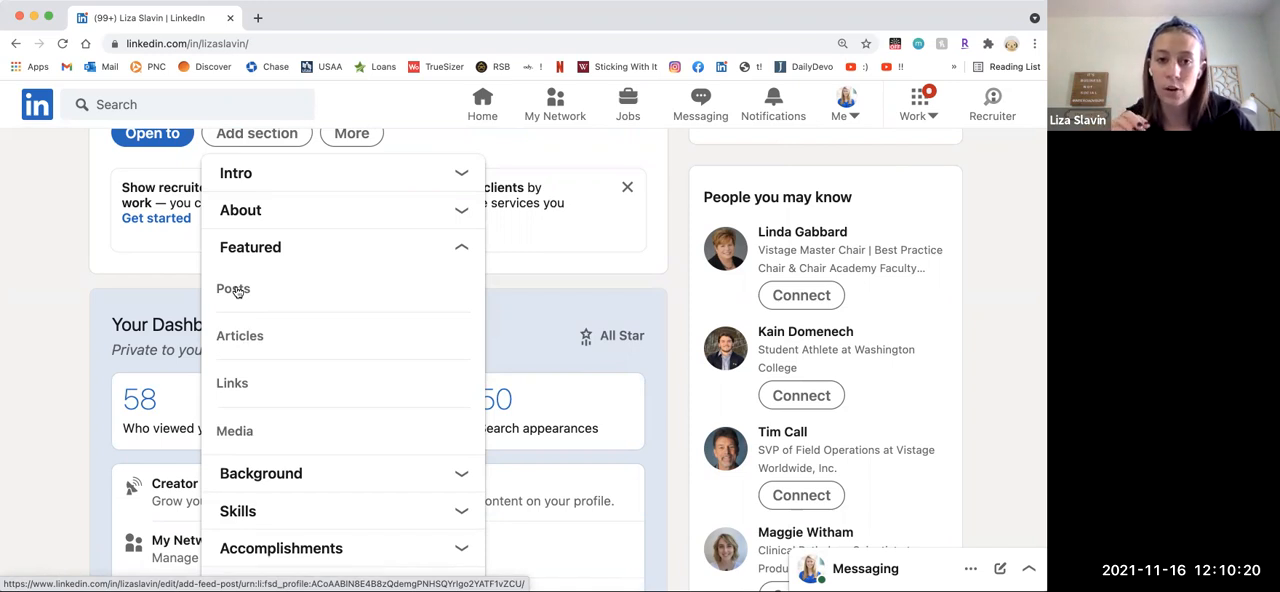
{"action": "scroll", "coordinate": [237, 291], "scroll_direction": "down", "scroll_amount": 1}
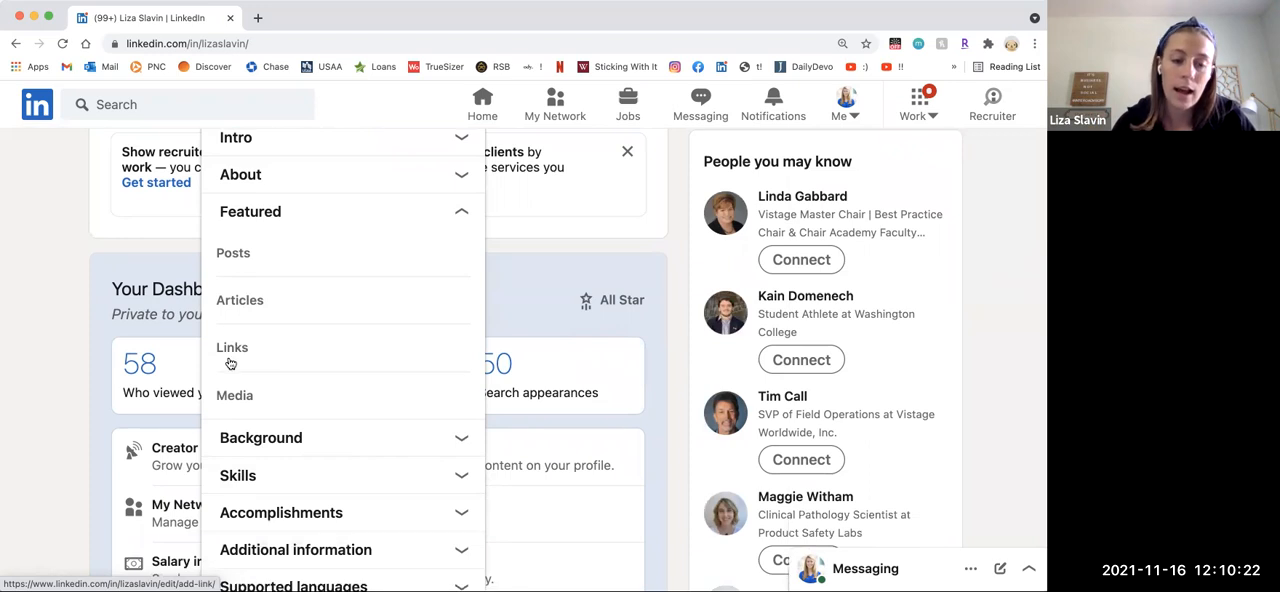
{"action": "left_click", "coordinate": [232, 347]}
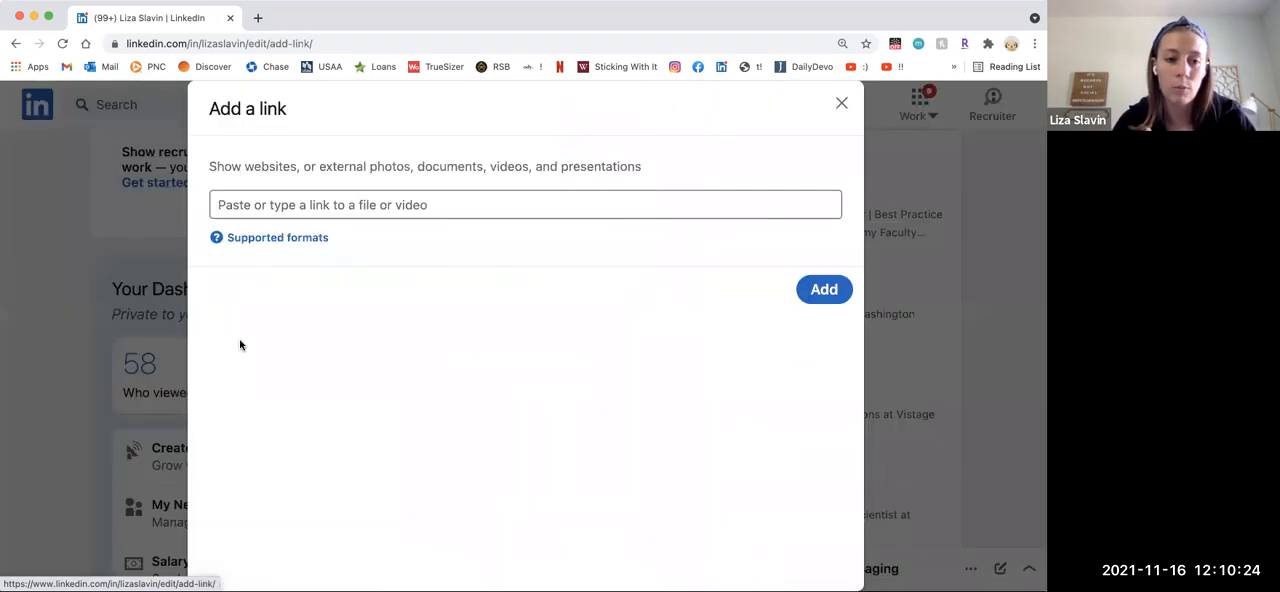
{"action": "left_click", "coordinate": [240, 209]}
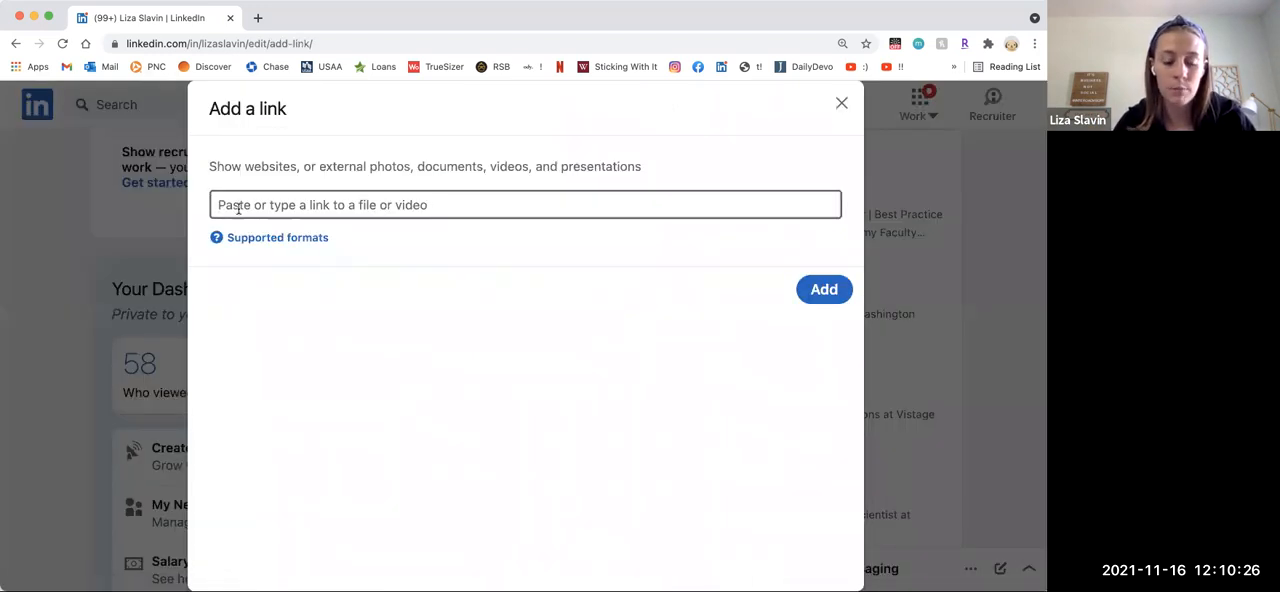
{"action": "type", "text": "https://www.interoadvisory.com/"}
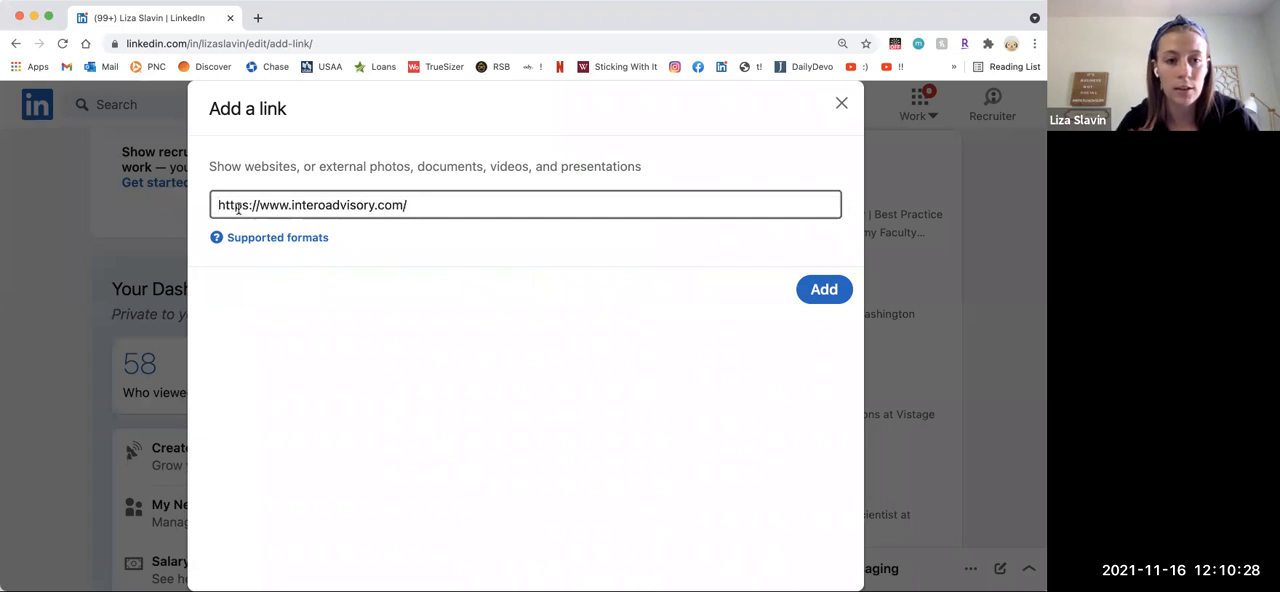
Step: Fetch the site preview and select the Welcome! title to retitle it Intero Advisory
{"action": "left_click", "coordinate": [823, 290]}
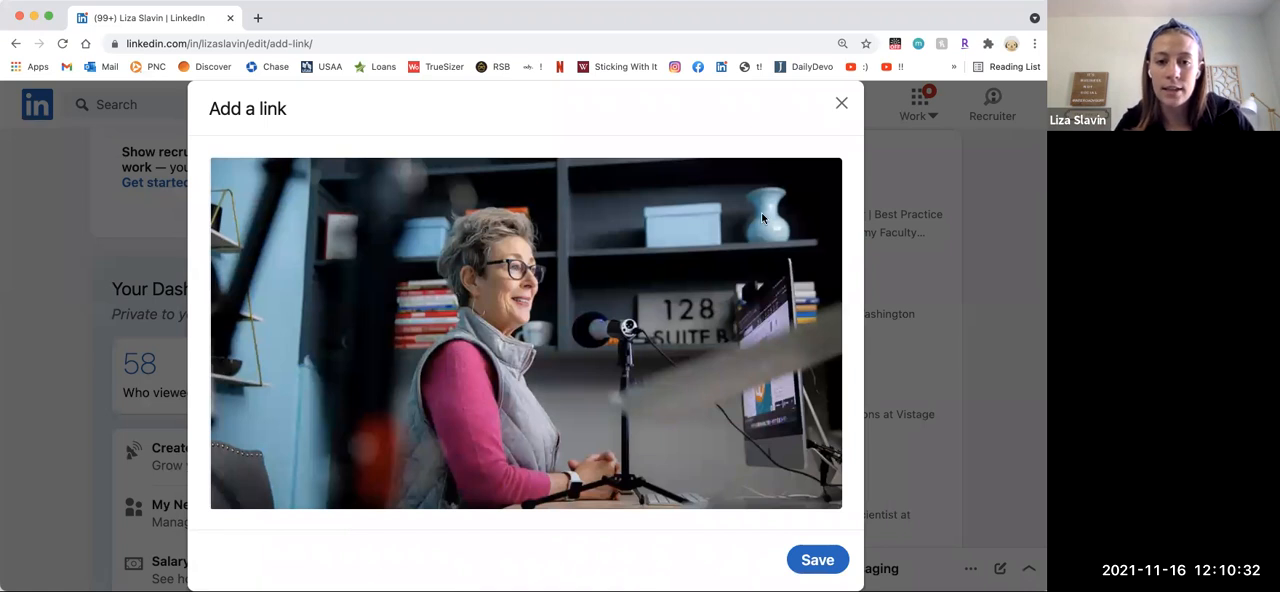
{"action": "scroll", "coordinate": [719, 307], "scroll_direction": "down", "scroll_amount": 3}
{"action": "scroll", "coordinate": [719, 307], "scroll_direction": "down", "scroll_amount": 3}
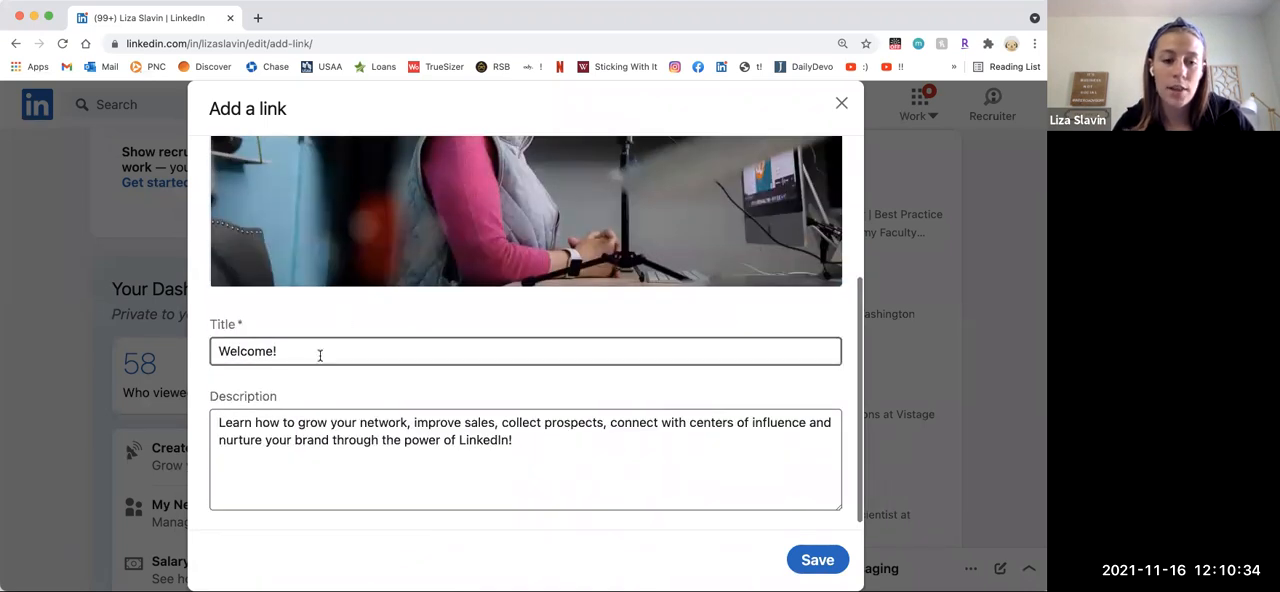
{"action": "left_click", "coordinate": [318, 353]}
{"action": "left_click", "coordinate": [516, 451]}
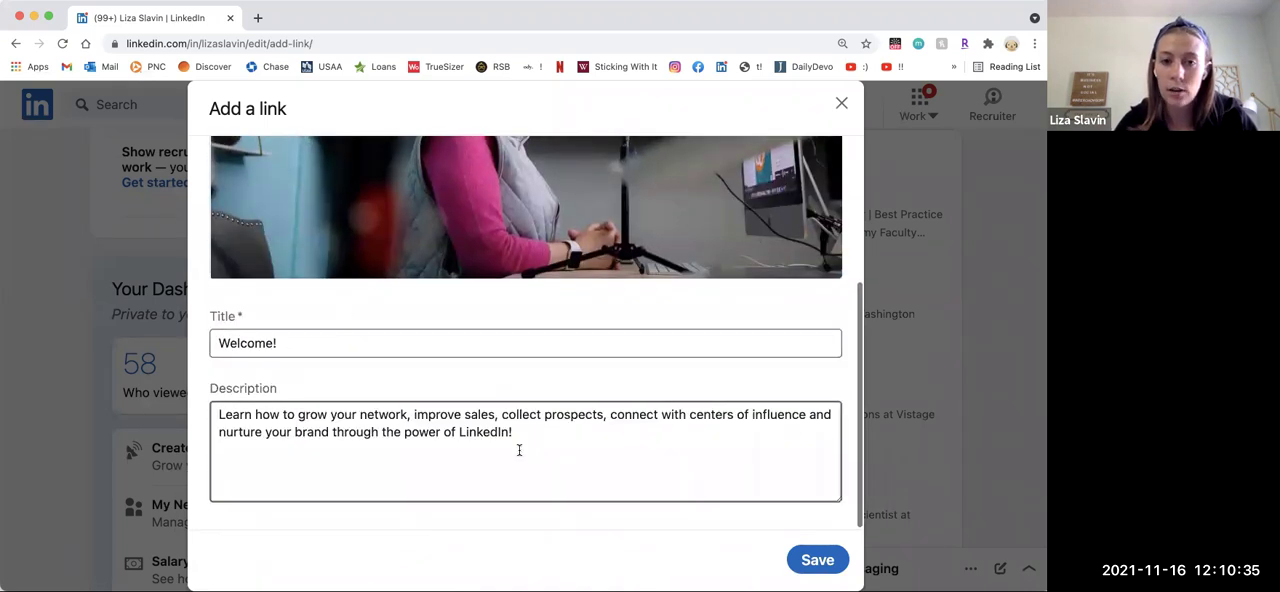
{"action": "left_click", "coordinate": [333, 342]}
{"action": "double_click", "coordinate": [333, 342]}
{"action": "type", "text": "Intero "}
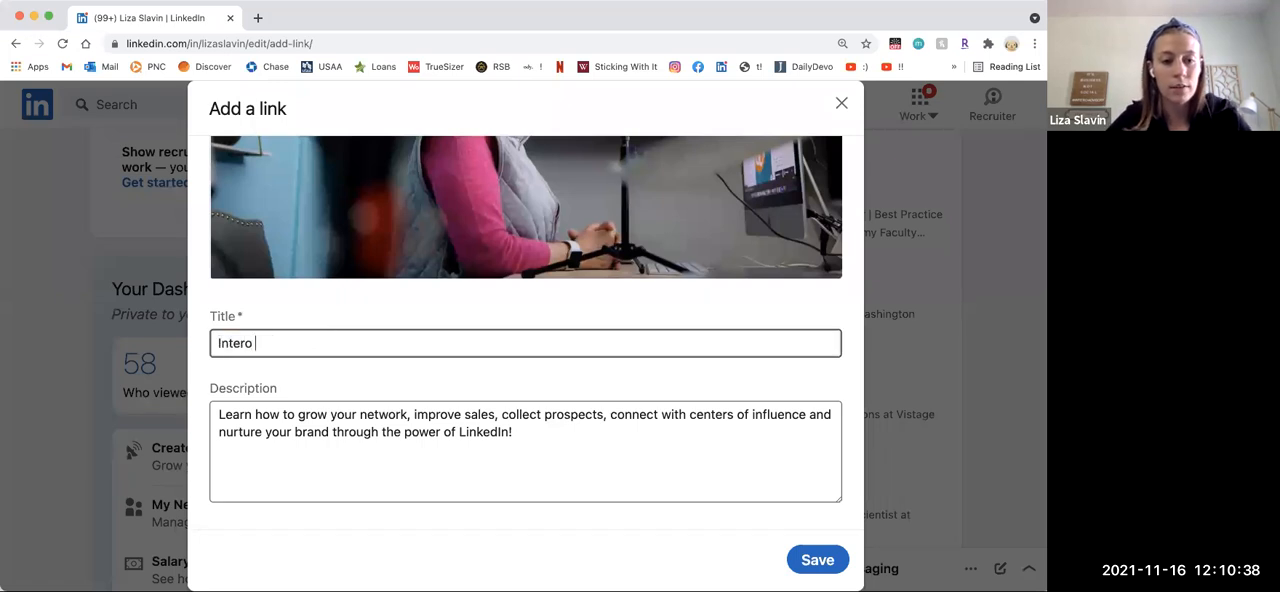
{"action": "type", "text": "Advio"}
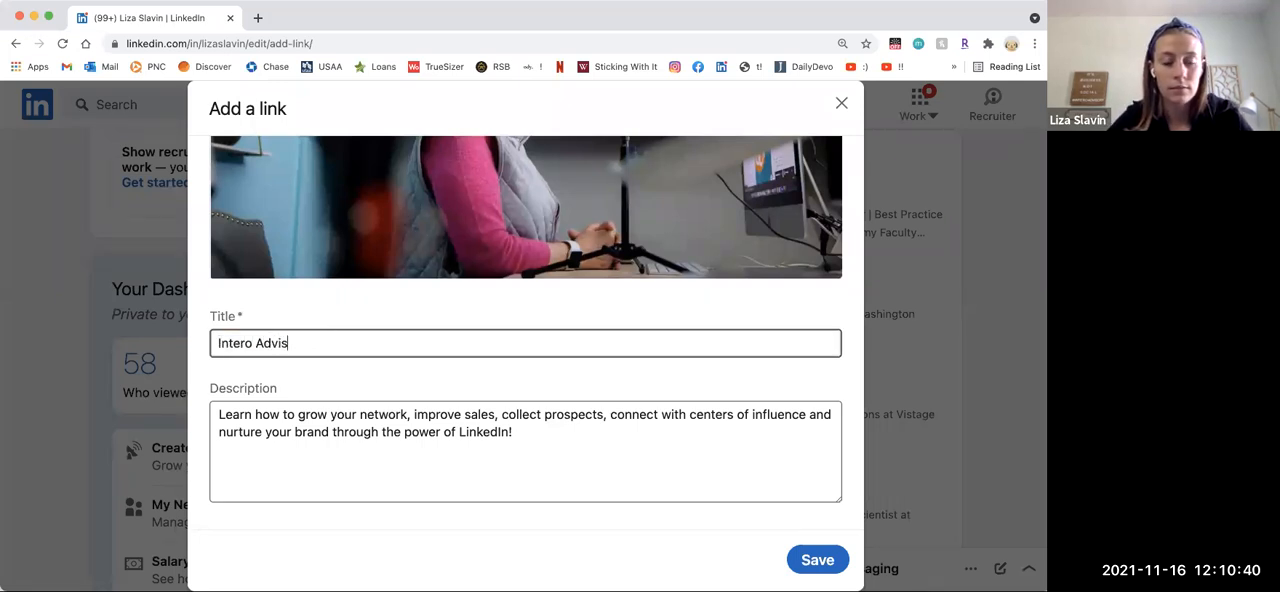
{"action": "type", "text": "ory"}
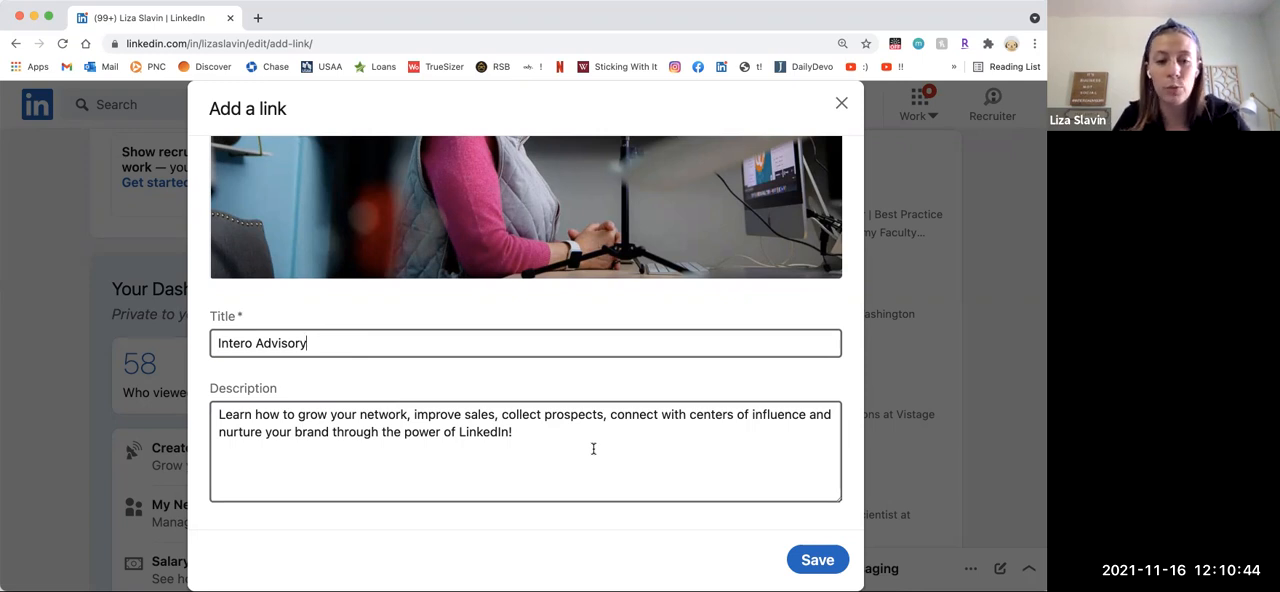
Step: Save the new featured link and launch the Intero Advisory card from the Featured section
{"action": "left_click", "coordinate": [817, 560]}
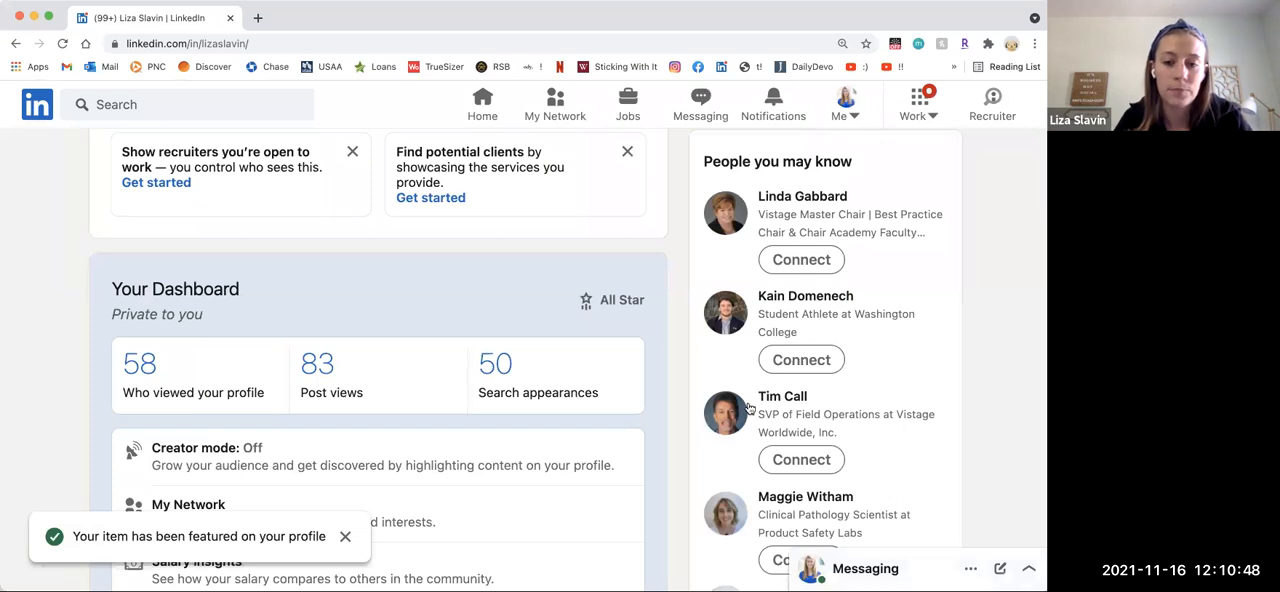
{"action": "scroll", "coordinate": [750, 408], "scroll_direction": "down", "scroll_amount": 4}
{"action": "scroll", "coordinate": [750, 408], "scroll_direction": "down", "scroll_amount": 4}
{"action": "scroll", "coordinate": [750, 408], "scroll_direction": "down", "scroll_amount": 3}
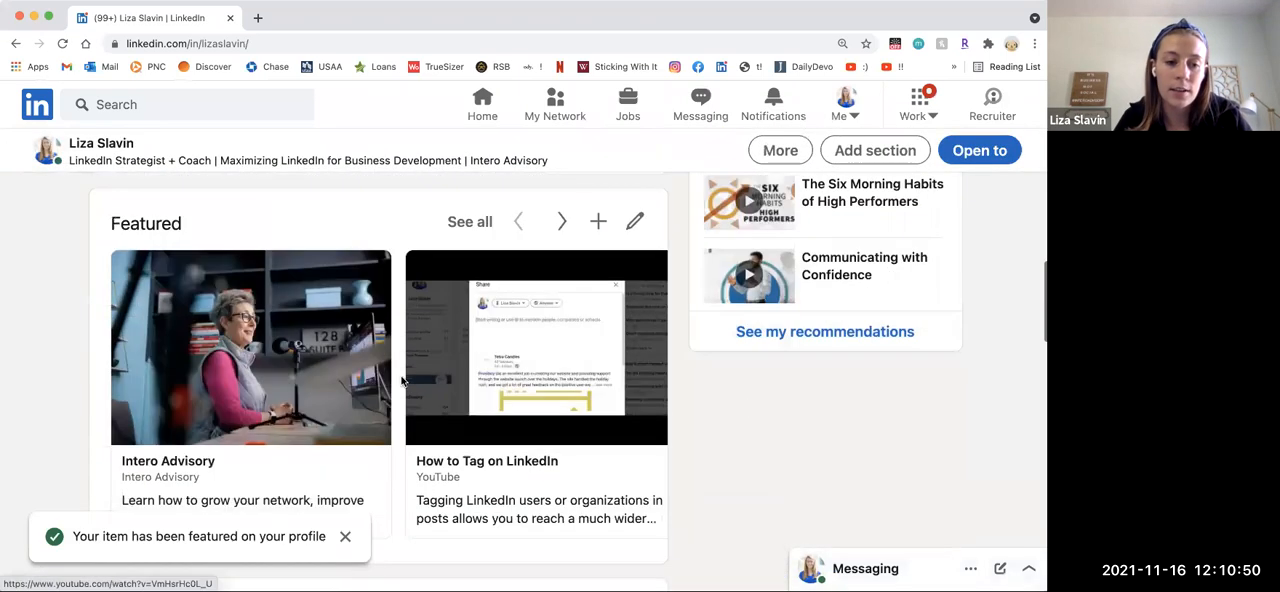
{"action": "left_click", "coordinate": [190, 403]}
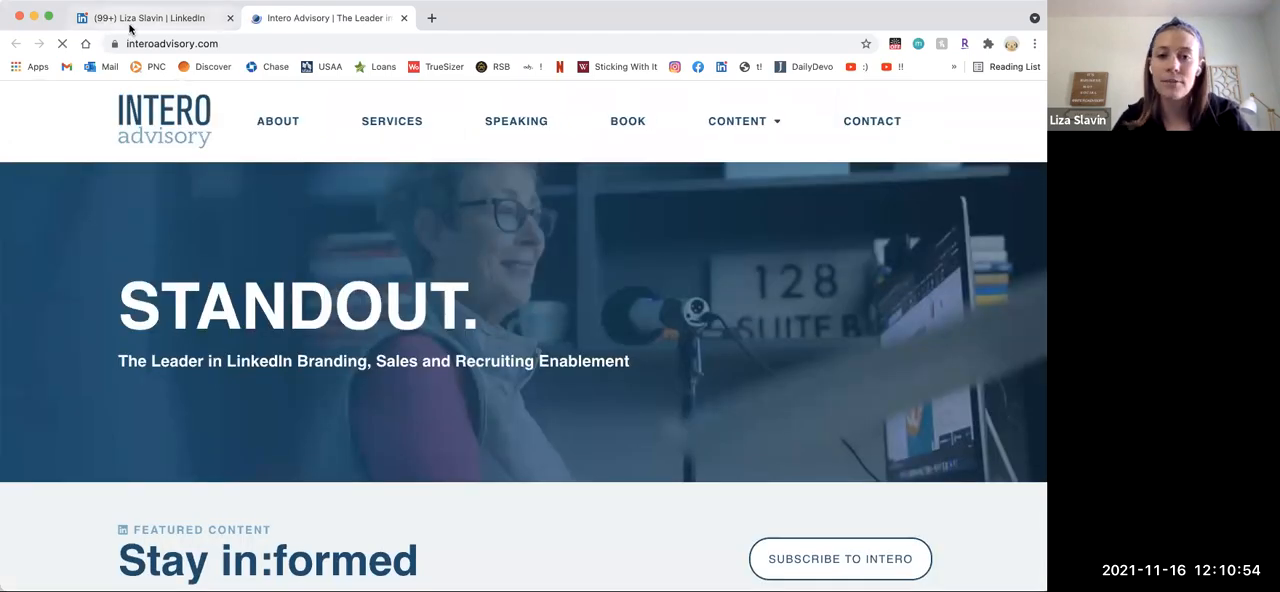
Step: Switch back to the LinkedIn profile tab showing Intero Advisory as the first Featured item
{"action": "left_click", "coordinate": [140, 18]}
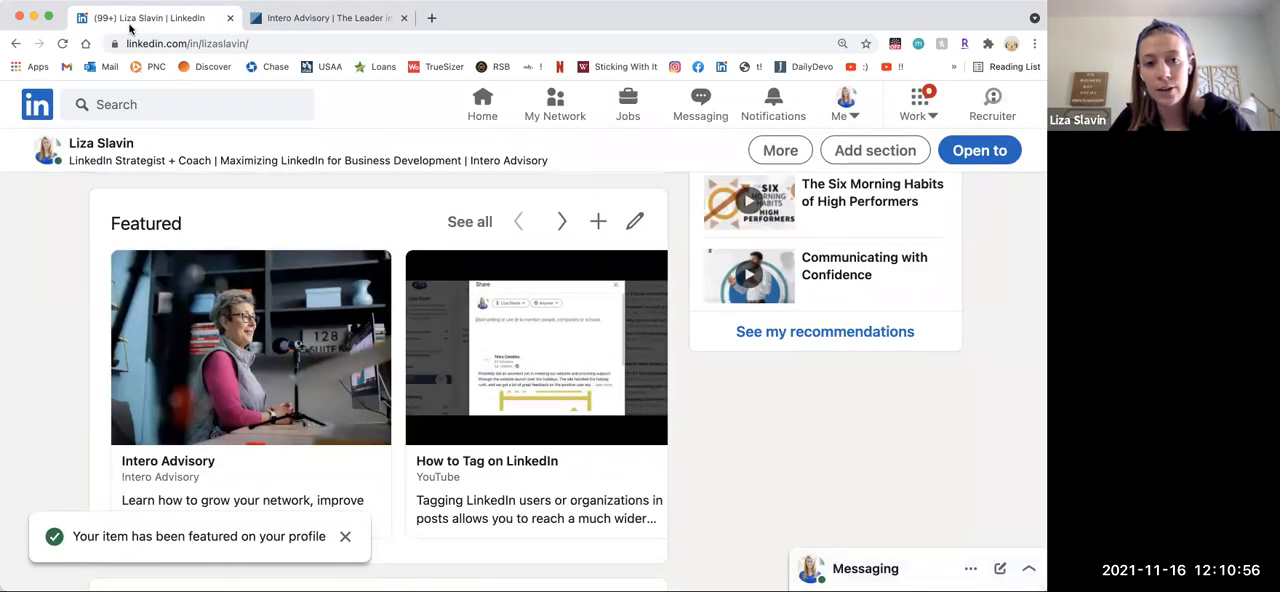